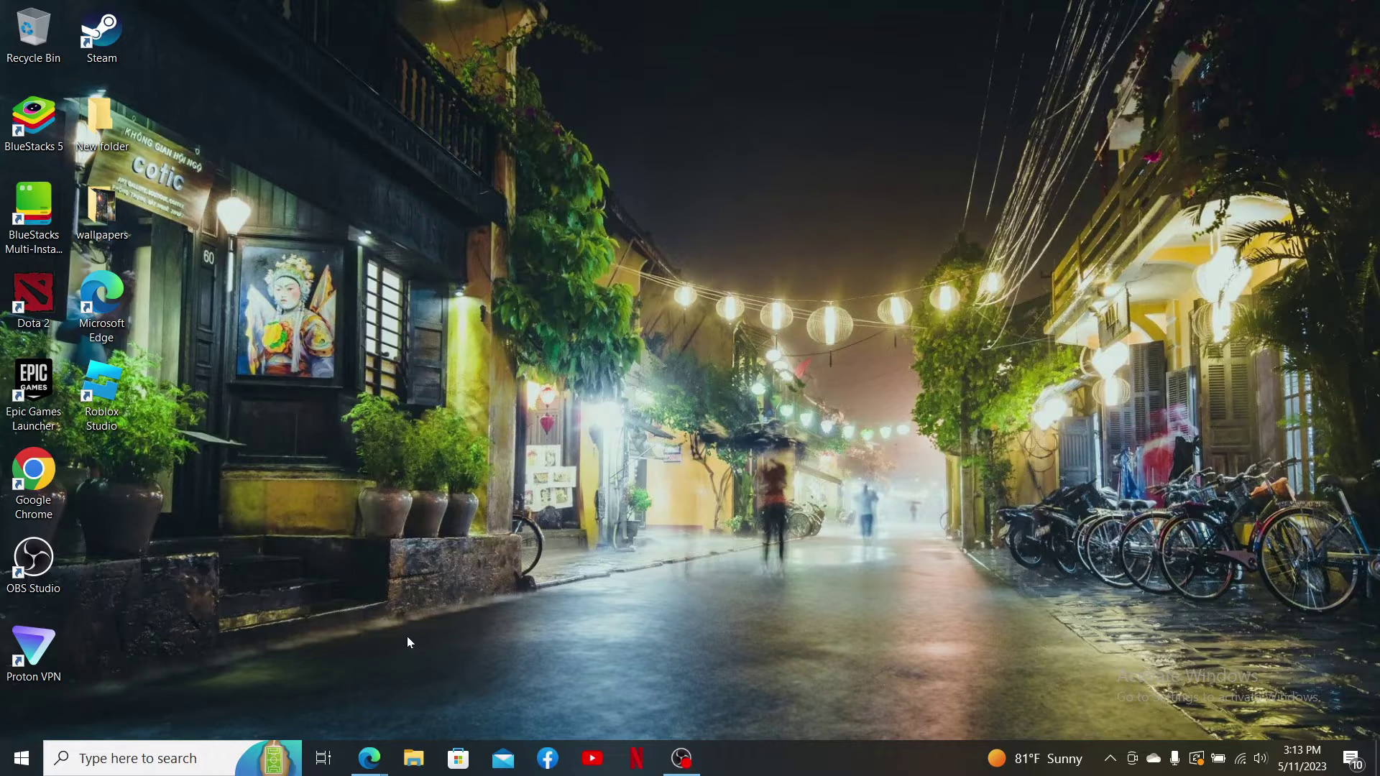
Go to westlaw.com in a new Edge tab to reach the Westlaw Classic sign-in page
{"action": "left_click", "coordinate": [369, 757]}
{"action": "type", "text": "wes"}
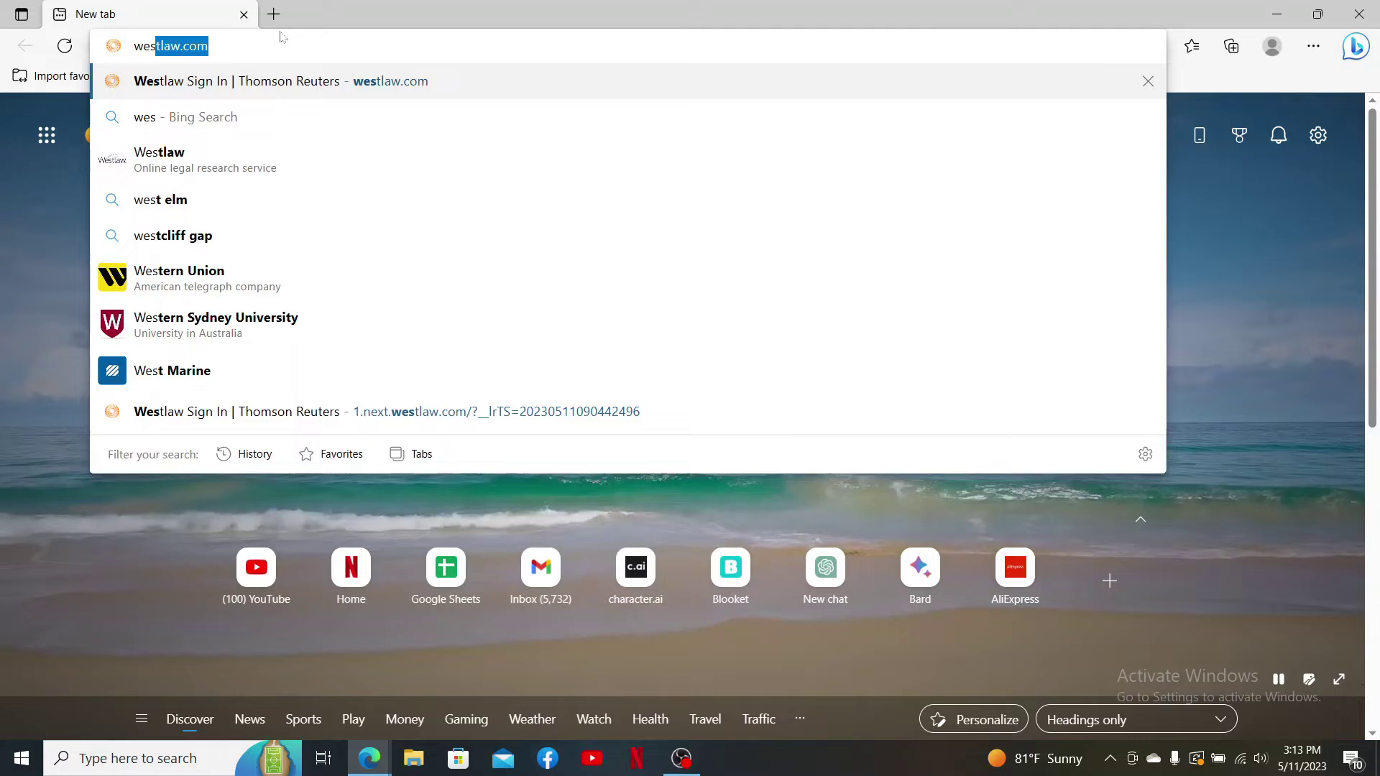
{"action": "type", "text": "tlaw.com"}
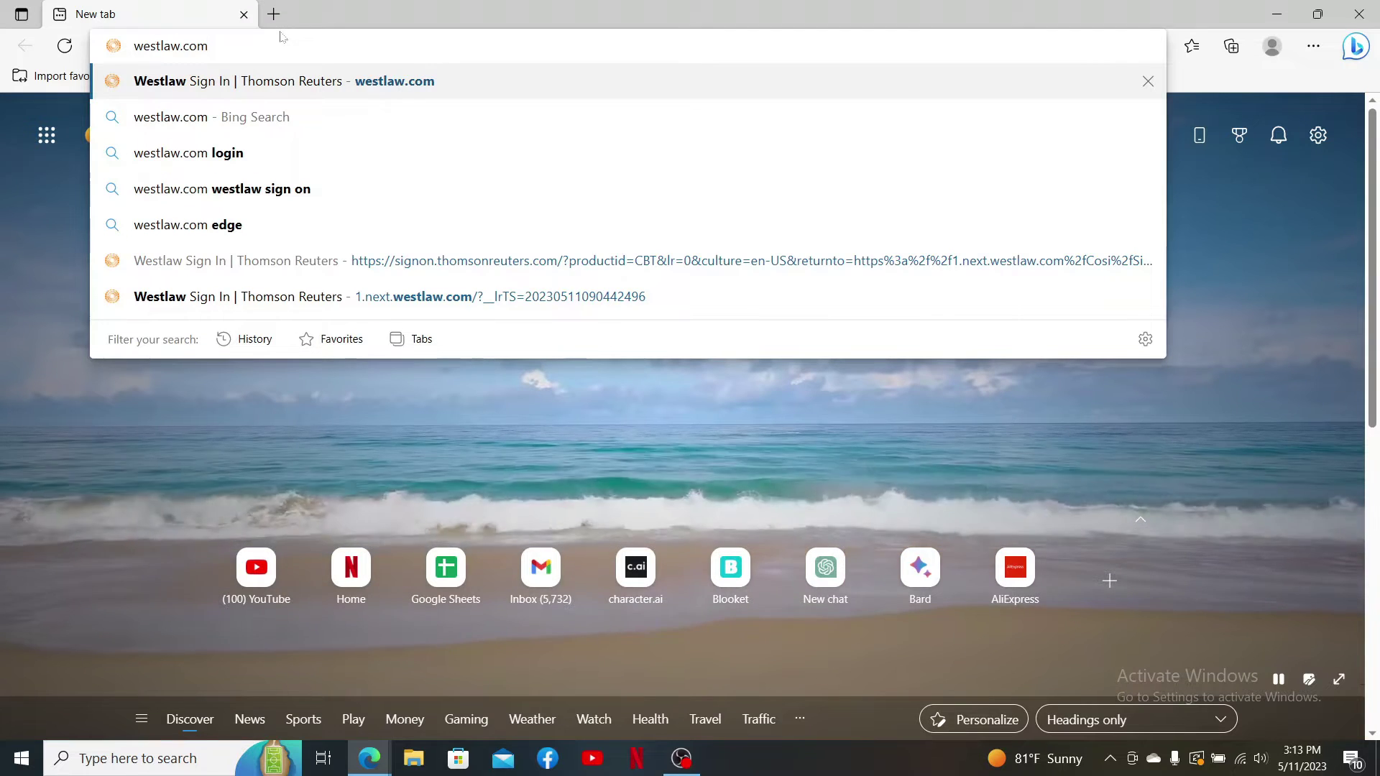
{"action": "key", "text": "Return"}
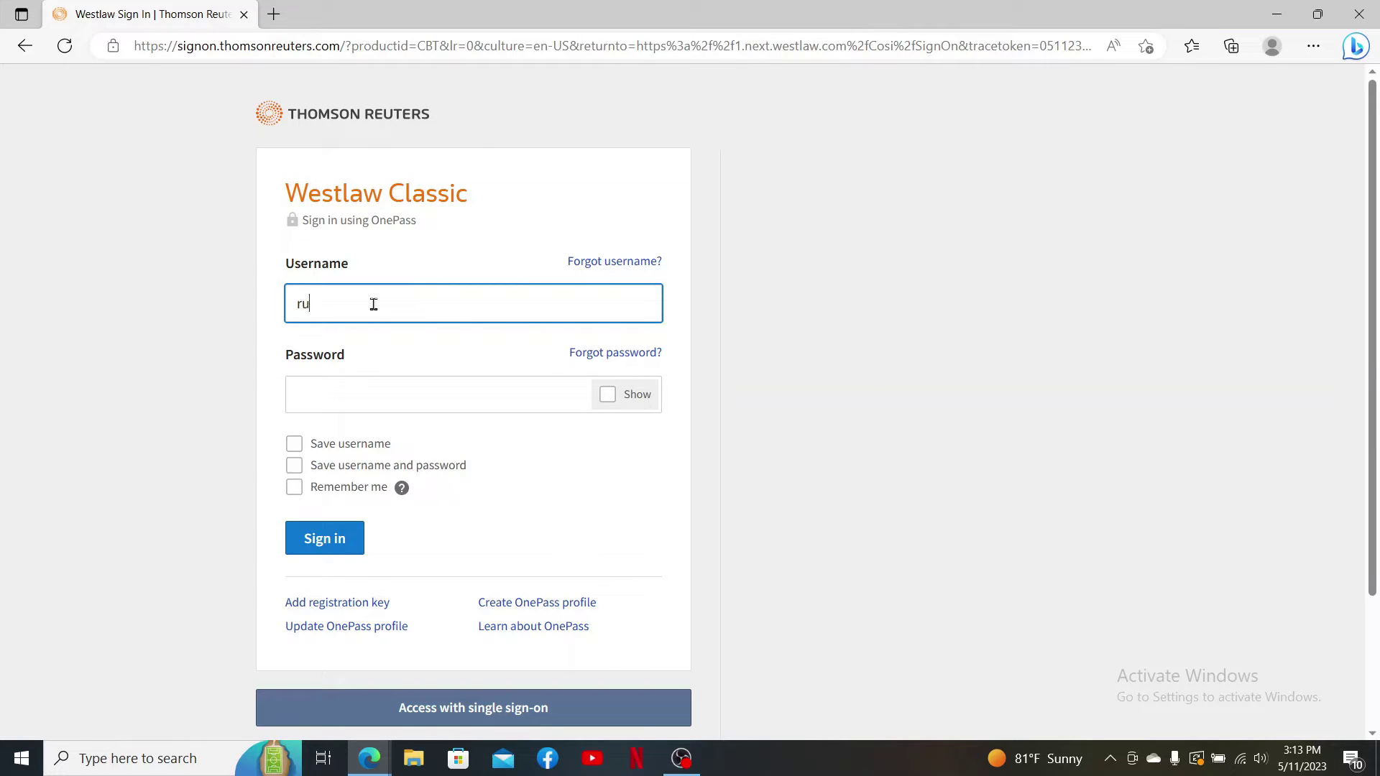
Complete the username entry on the Westlaw Classic sign-in form
{"action": "left_click", "coordinate": [442, 279]}
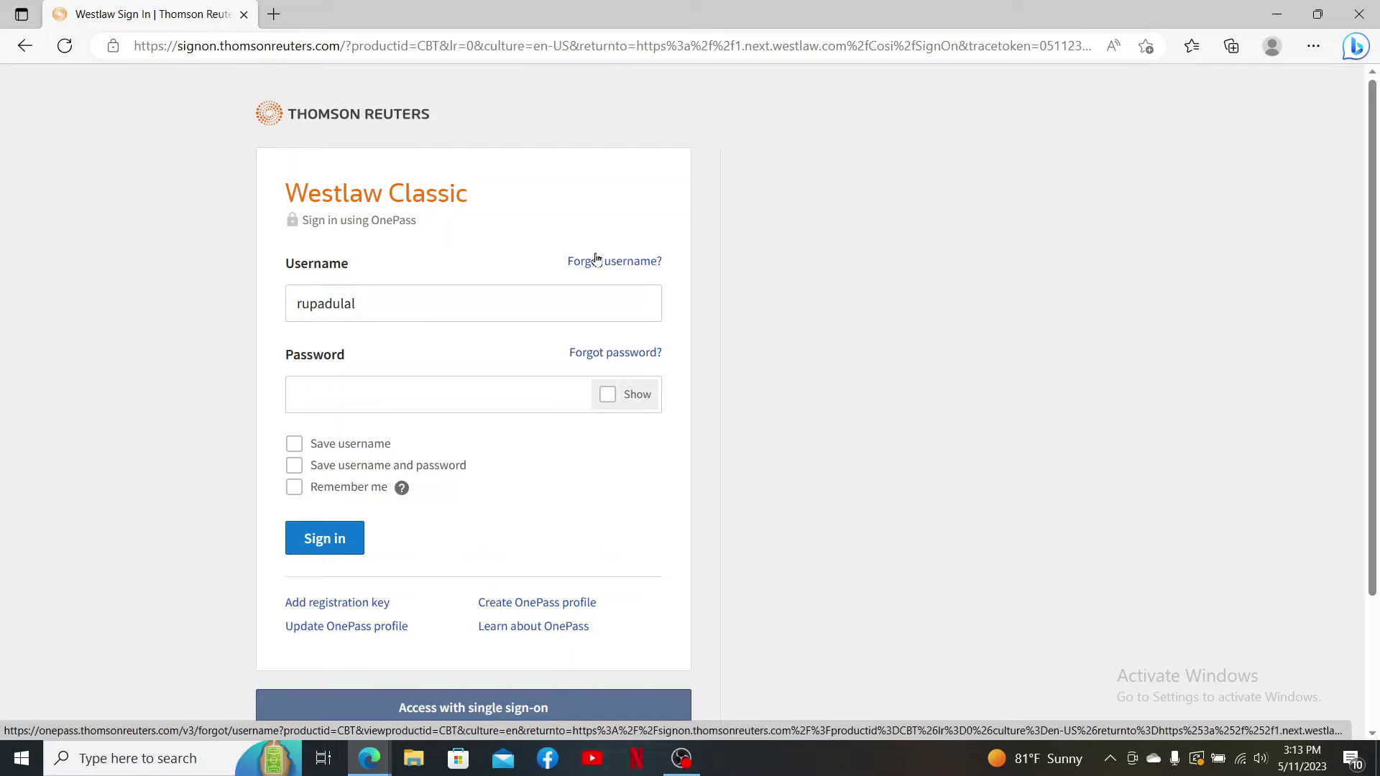
Enter the password and tick the Save username checkbox
{"action": "left_click", "coordinate": [638, 381]}
{"action": "type", "text": "••"}
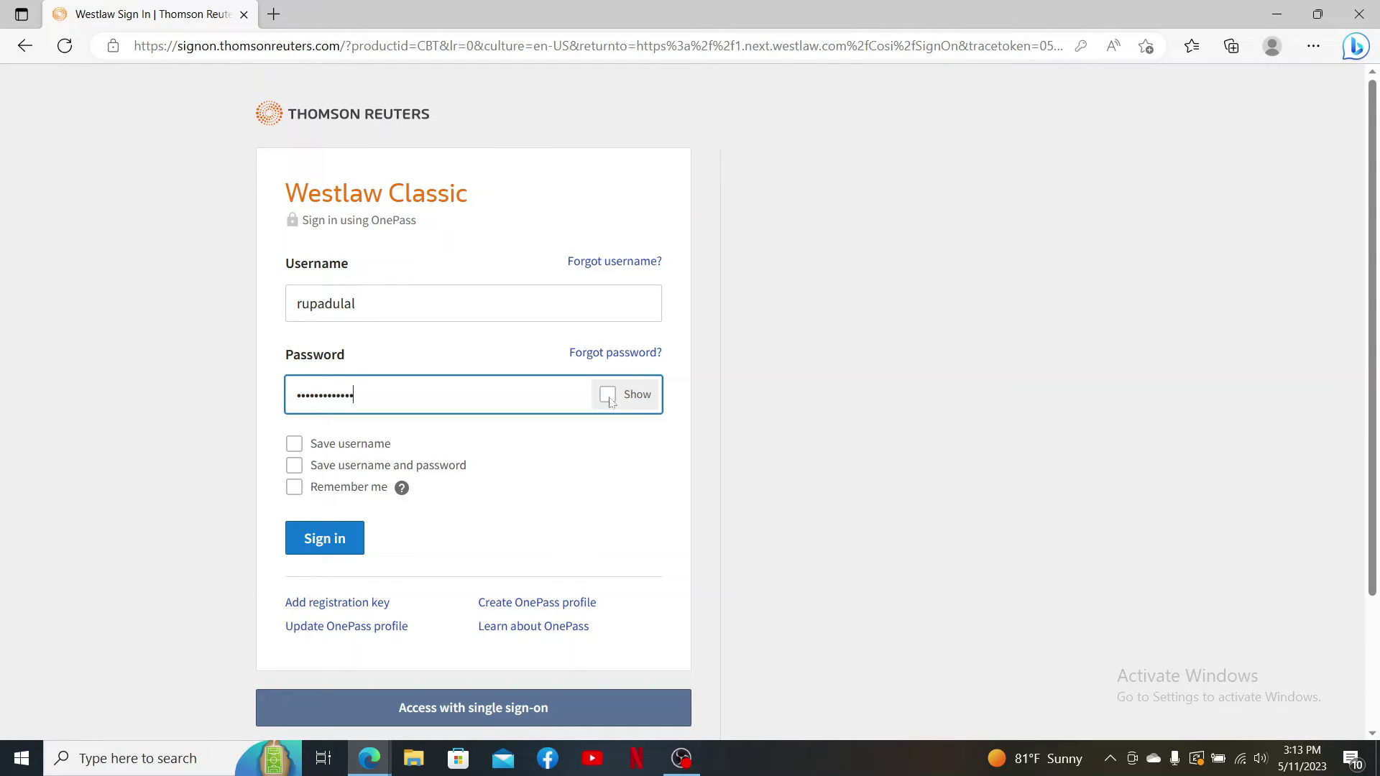
{"action": "left_click", "coordinate": [616, 446]}
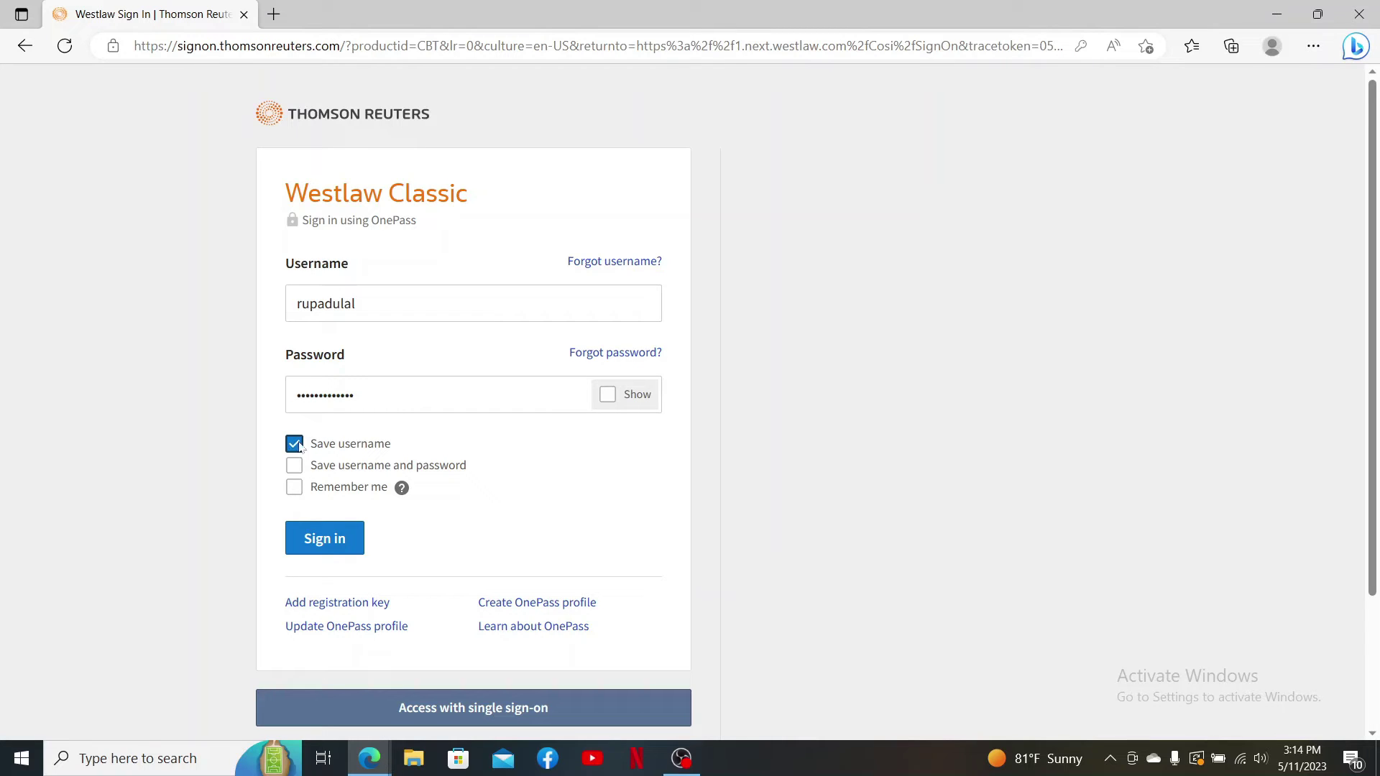
Toggle Save username and password on and off and untick Save username
{"action": "left_click", "coordinate": [298, 470]}
{"action": "left_click", "coordinate": [304, 465]}
{"action": "left_click", "coordinate": [296, 451]}
{"action": "left_click", "coordinate": [523, 490]}
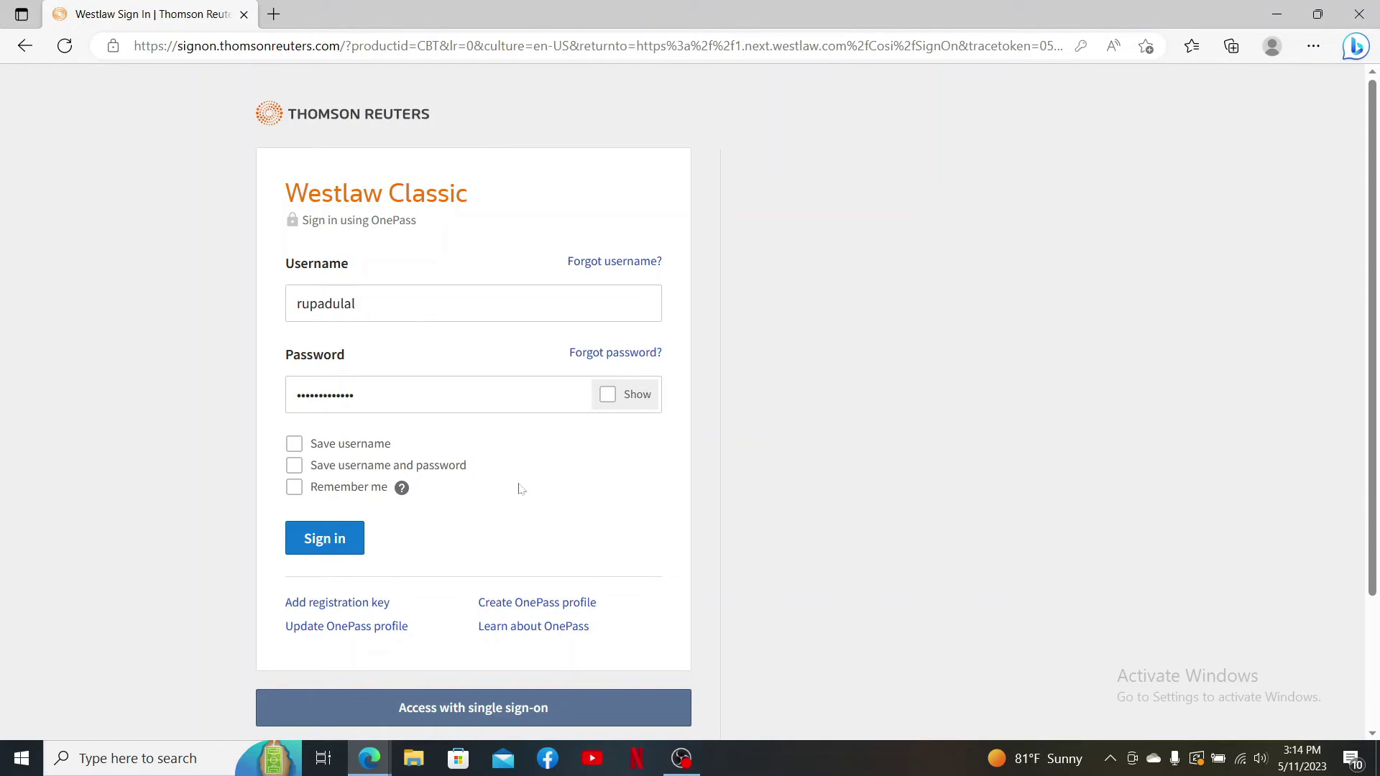